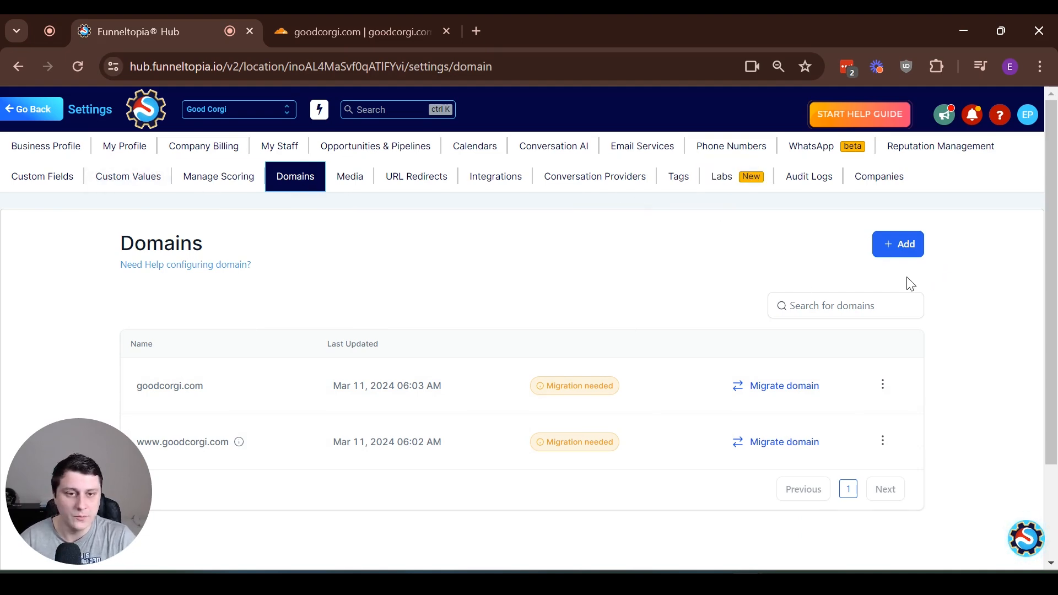
# Step: Add the domain store.goodcorgi.com and choose to set up its DNS record manually
pyautogui.click(909, 254)
pyautogui.click(476, 337)
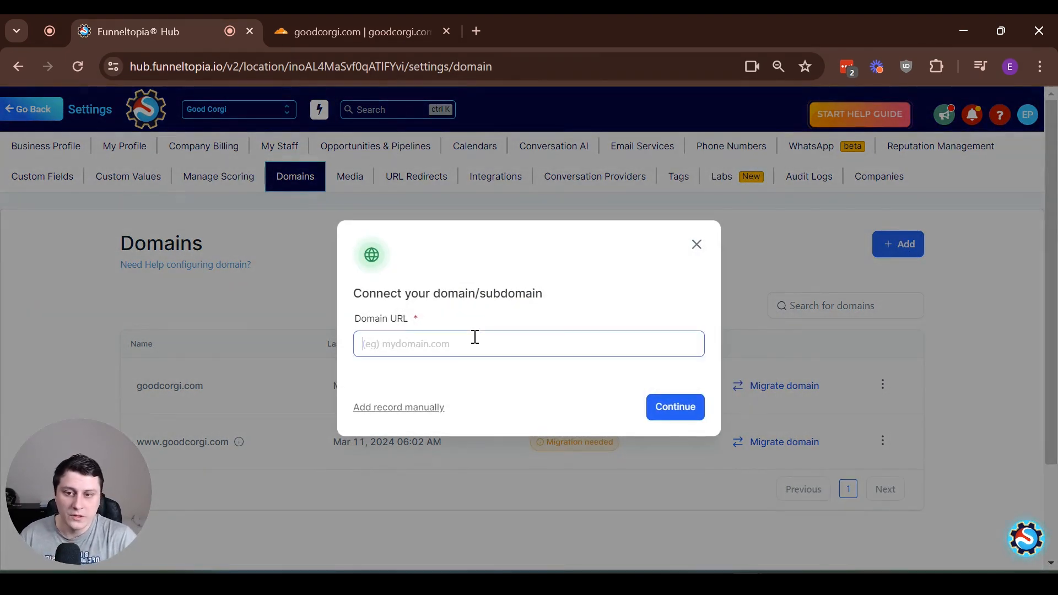
pyautogui.write('hu')
pyautogui.hotkey('ctrl', 'a')
pyautogui.press('BackSpace')
pyautogui.write('stor')
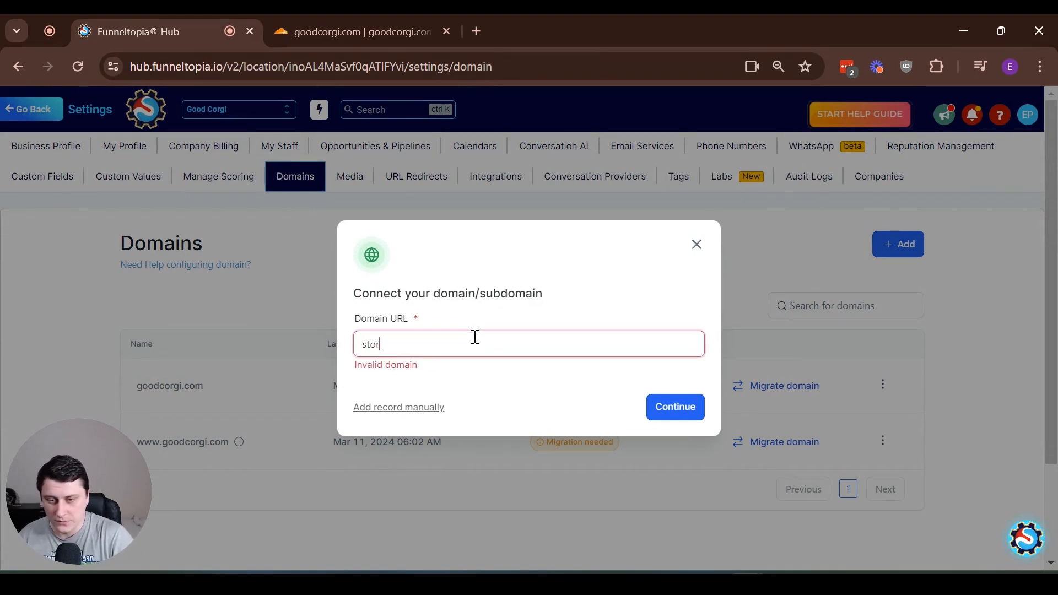
pyautogui.write('e.goo')
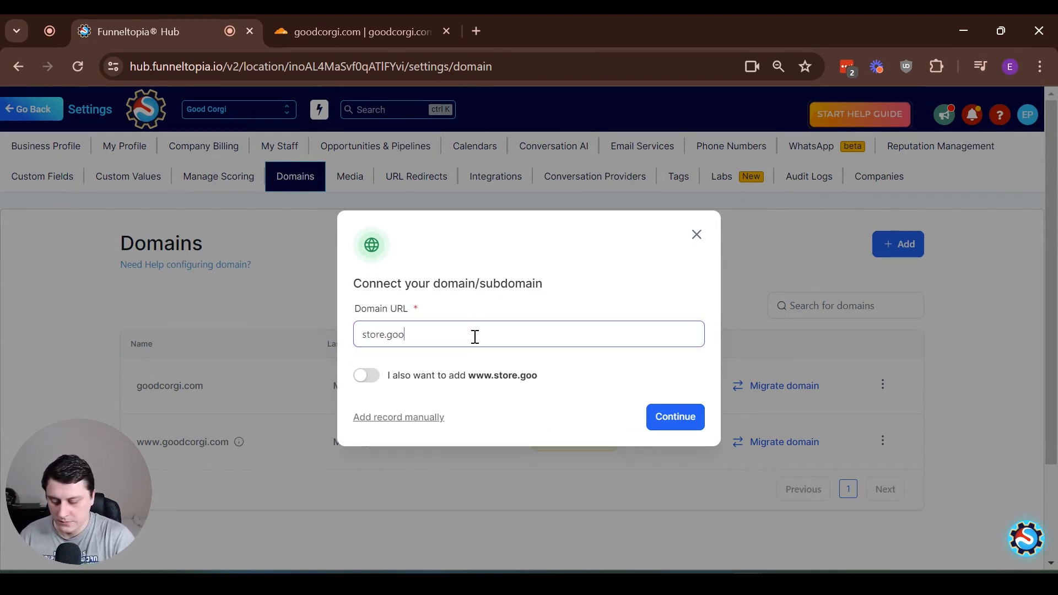
pyautogui.write('dcorgi')
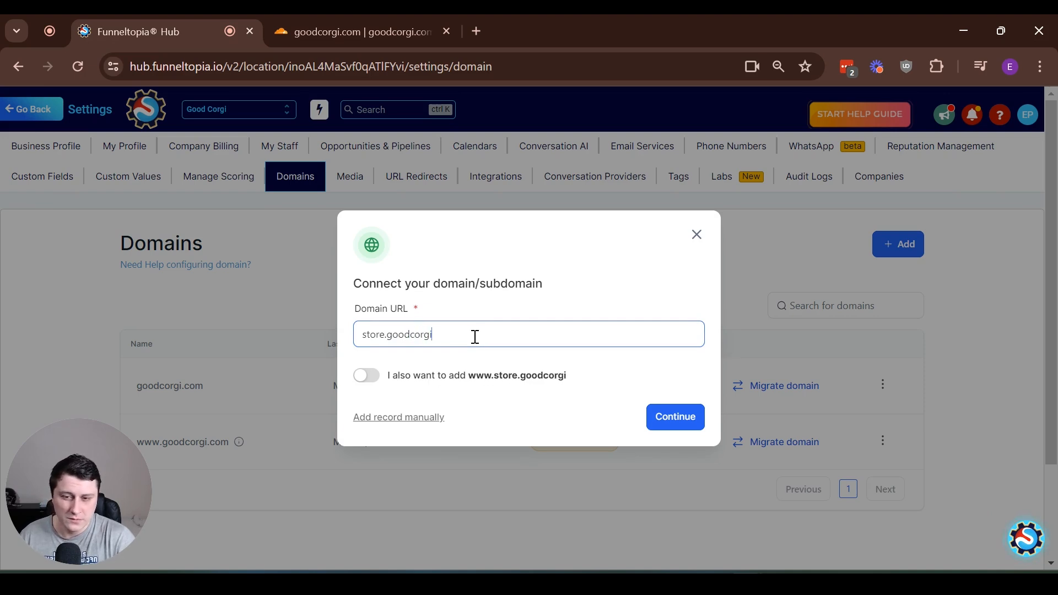
pyautogui.write('.com')
pyautogui.moveTo(389, 346); pyautogui.dragTo(367, 345)
pyautogui.click(457, 352)
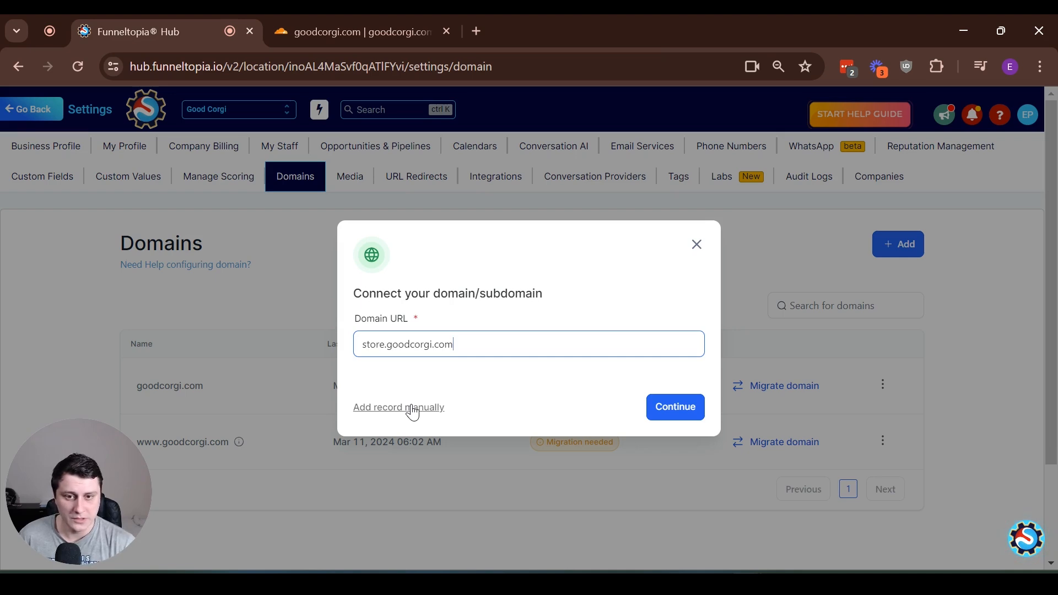
pyautogui.click(414, 408)
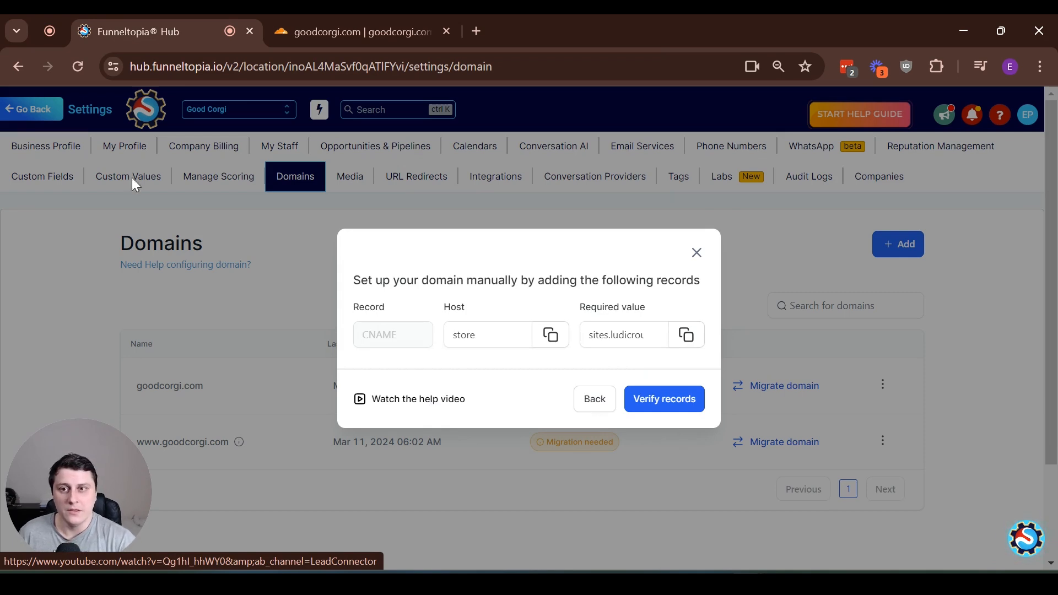
# Step: Switch to Cloudflare and open the DNS records of the goodcorgi.com site
pyautogui.click(340, 17)
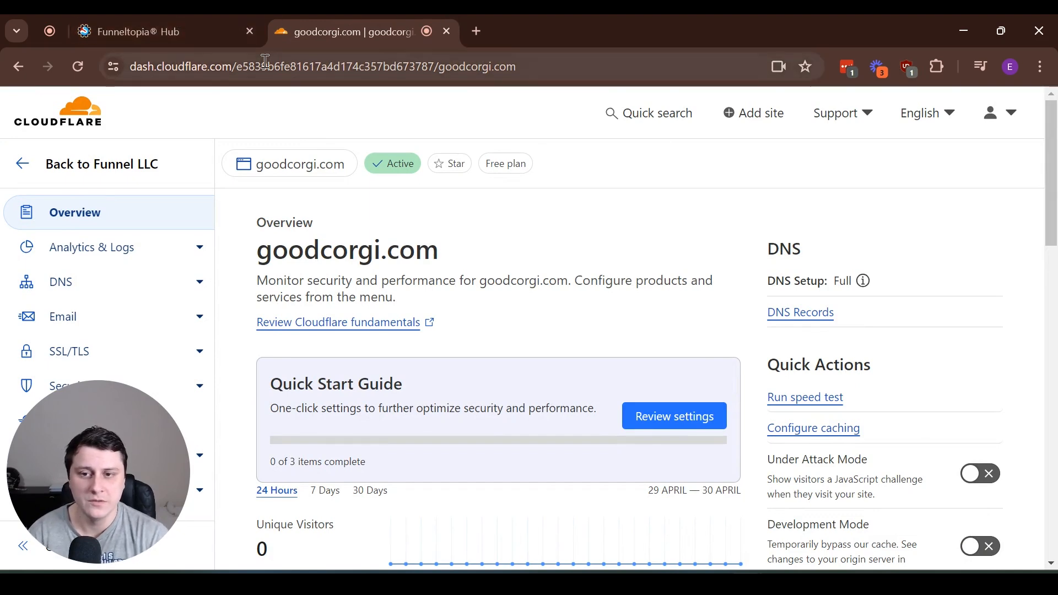
pyautogui.moveTo(154, 15)
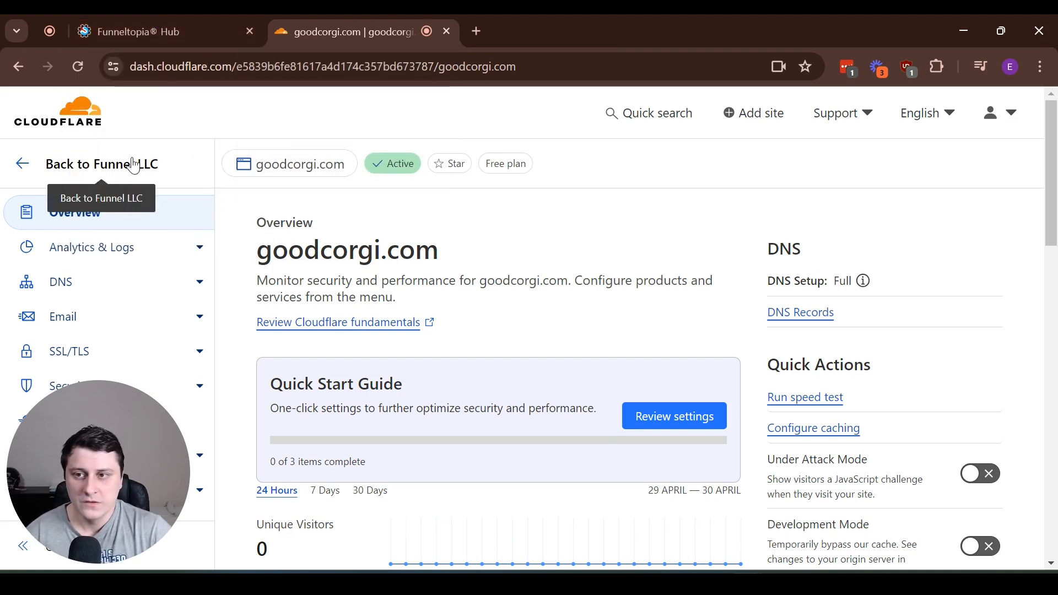
pyautogui.click(18, 166)
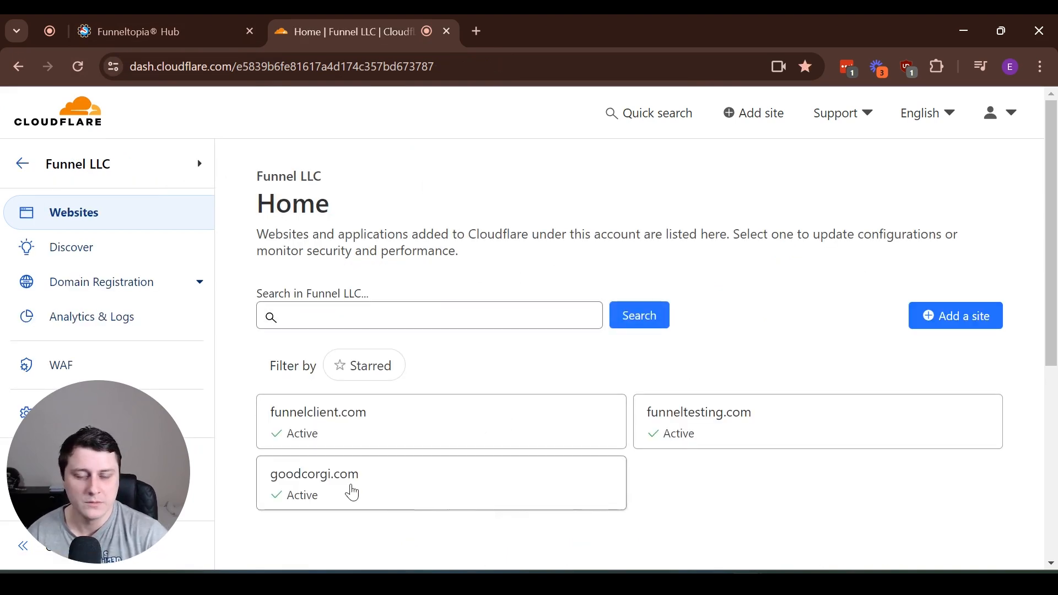
pyautogui.click(395, 494)
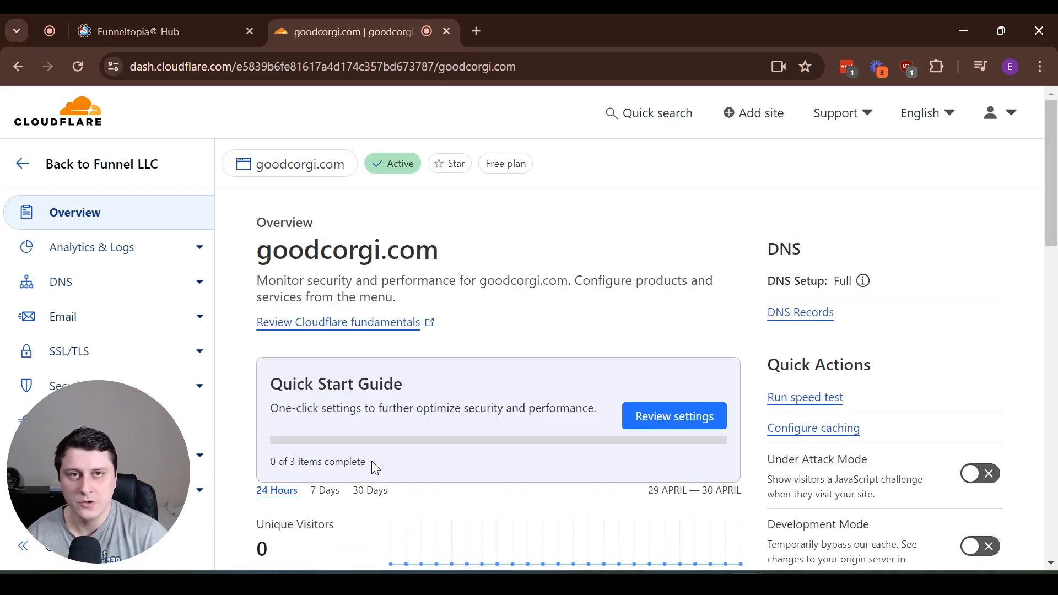
pyautogui.scroll(-10, 458, 397)
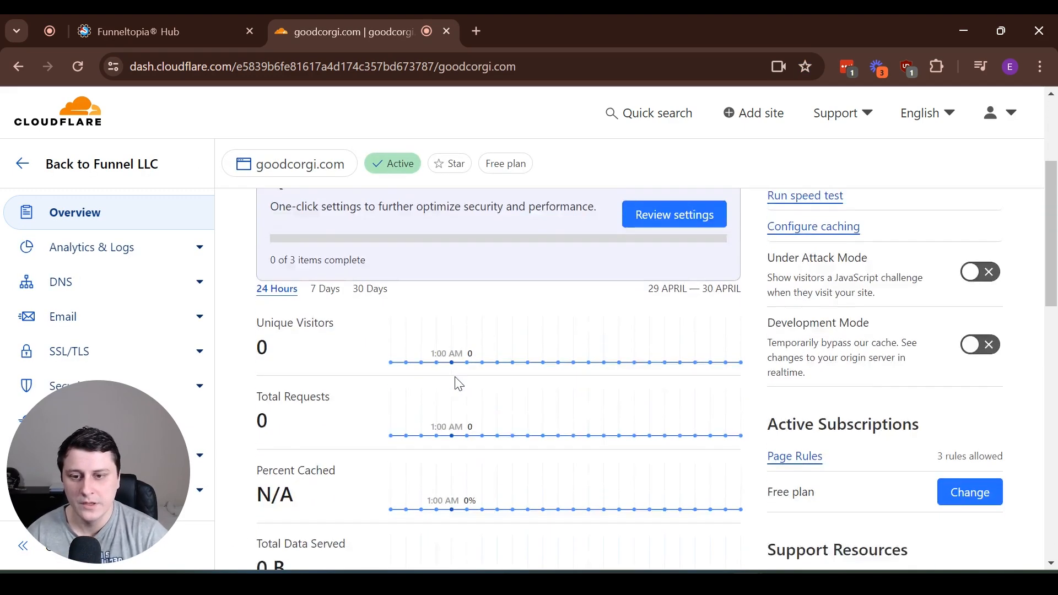
pyautogui.scroll(7, 453, 380)
pyautogui.scroll(3, 453, 378)
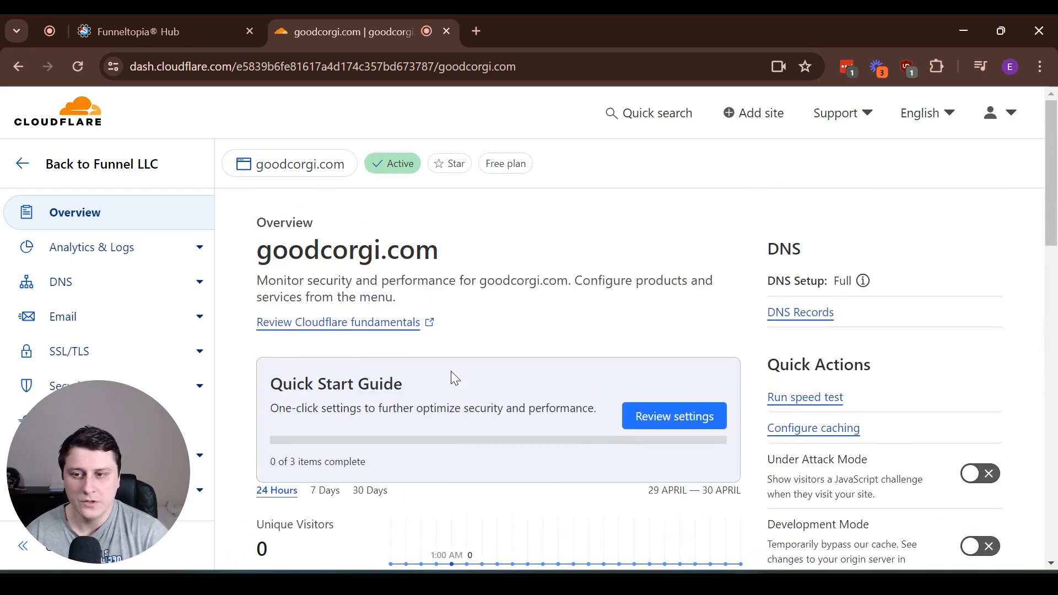
pyautogui.click(113, 286)
pyautogui.scroll(-10, 704, 338)
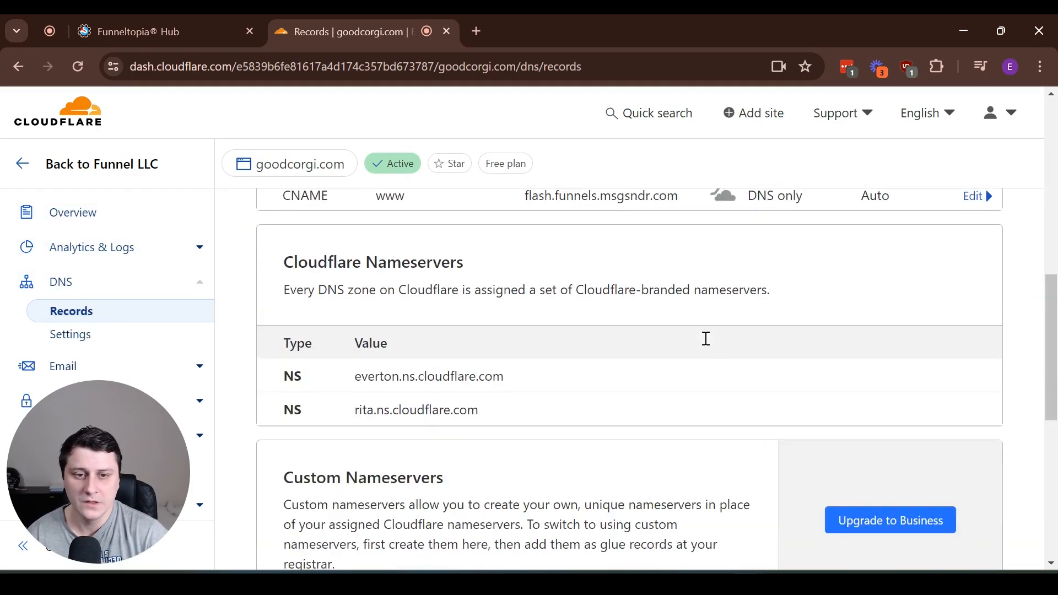
pyautogui.scroll(6, 706, 340)
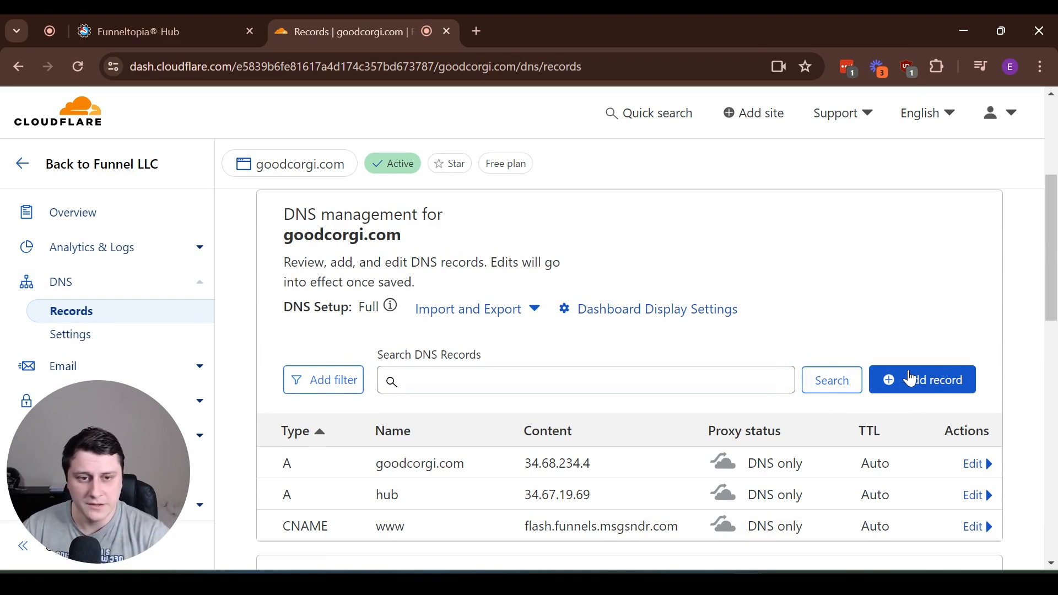
# Step: Start a new DNS record for goodcorgi.com with the type CNAME
pyautogui.click(927, 375)
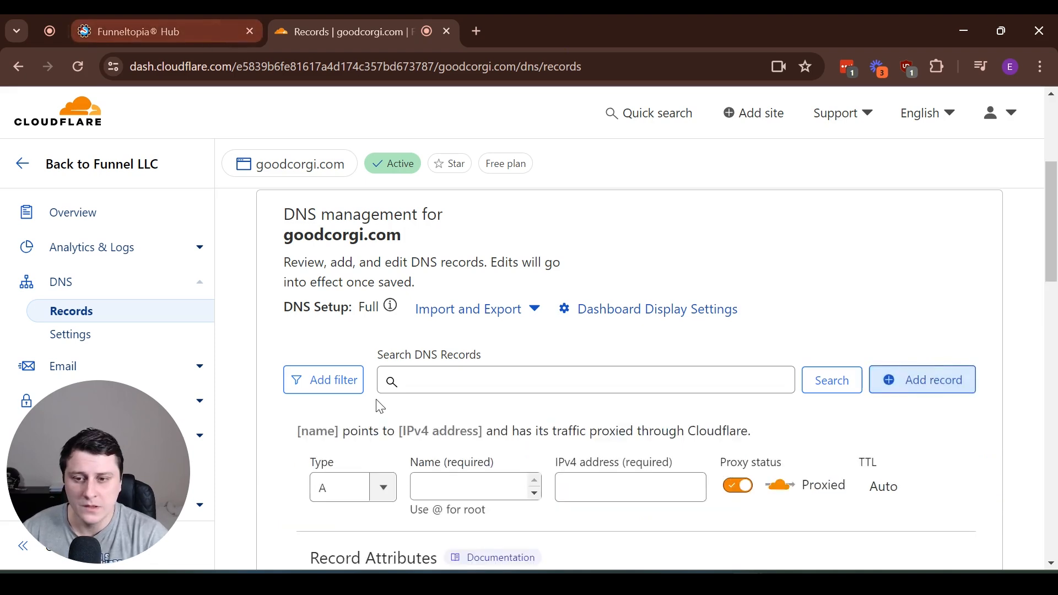
pyautogui.click(384, 489)
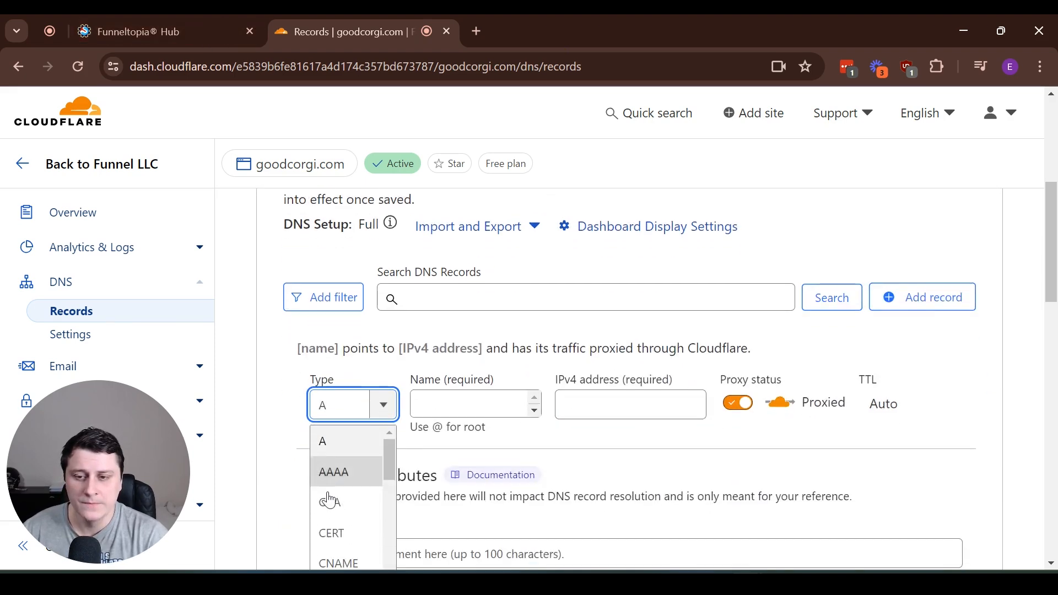
pyautogui.scroll(-3, 331, 485)
pyautogui.click(348, 490)
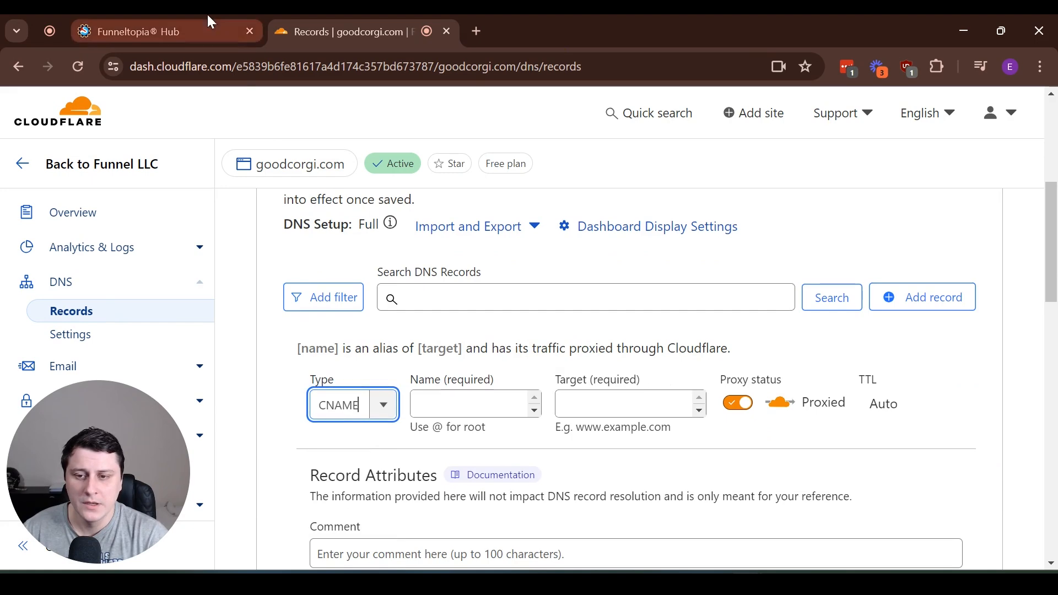
# Step: Copy the host value "store" from Funneltopia and paste it as the CNAME record's name in Cloudflare
pyautogui.click(201, 13)
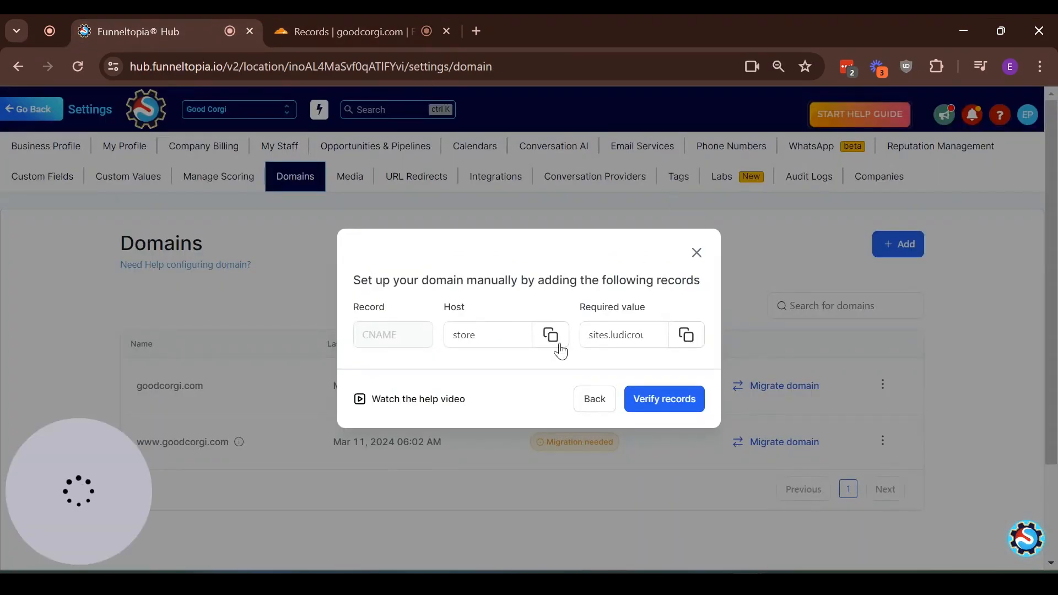
pyautogui.click(550, 335)
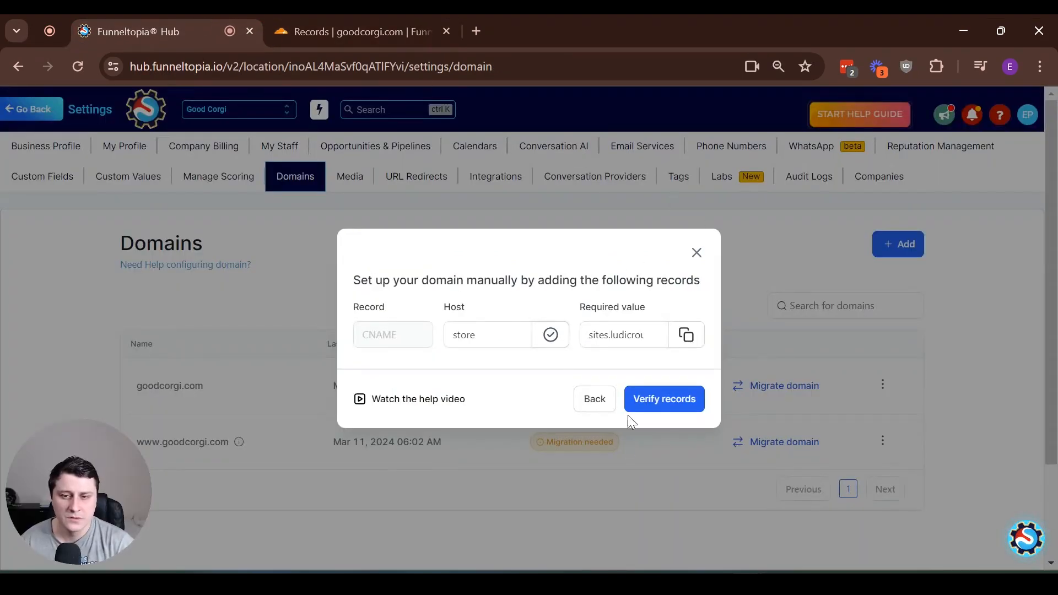
pyautogui.click(378, 25)
pyautogui.click(458, 411)
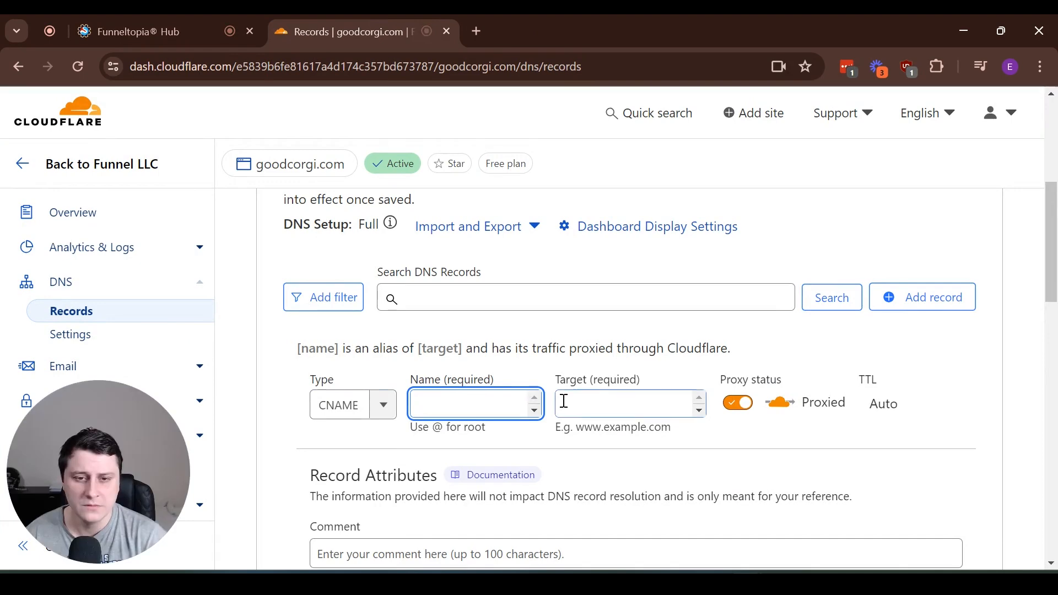
pyautogui.hotkey('ctrl', 'v')
# Step: Copy the required value sites.ludicrous.cloud from Funneltopia and paste it as the CNAME record's target in Cloudflare
pyautogui.click(190, 16)
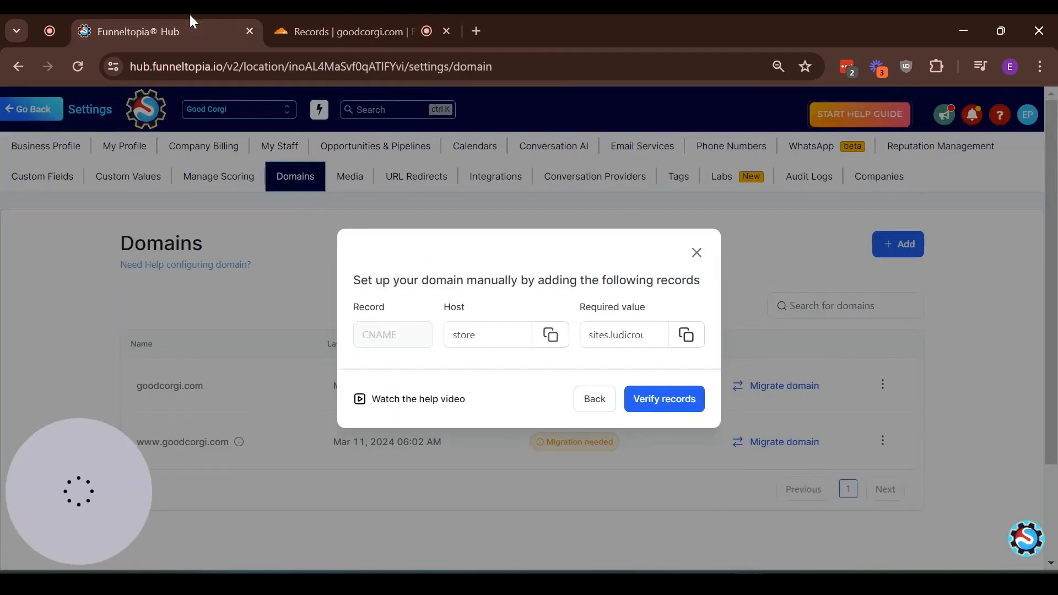
pyautogui.click(686, 336)
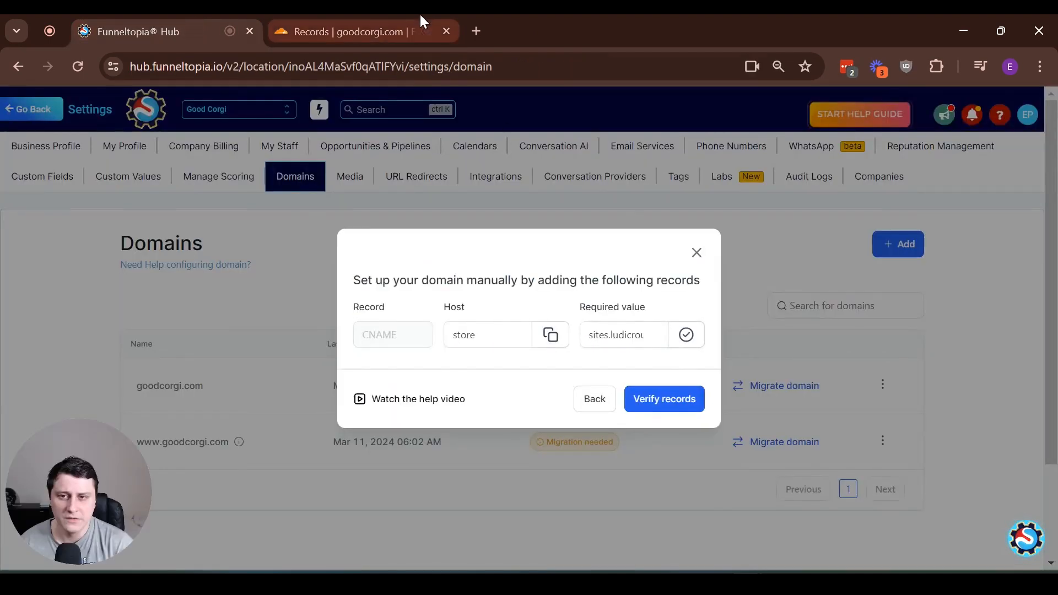
pyautogui.click(408, 30)
pyautogui.click(622, 403)
pyautogui.hotkey('ctrl', 'v')
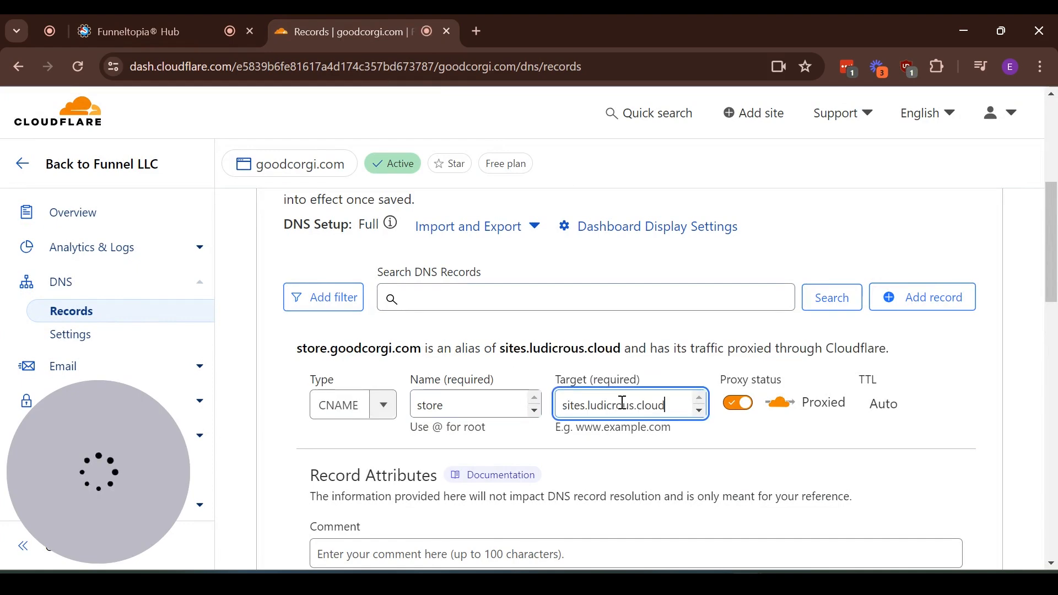
# Step: Turn off proxying so the store record is DNS only, and save the record
pyautogui.click(736, 405)
pyautogui.scroll(-1, 902, 403)
pyautogui.scroll(-3, 902, 404)
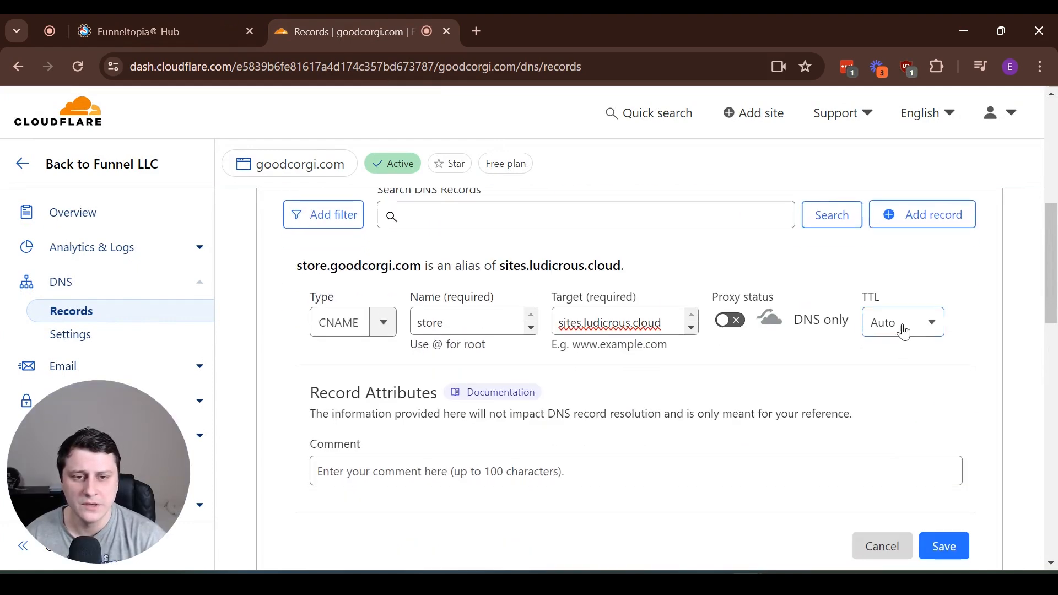
pyautogui.click(949, 386)
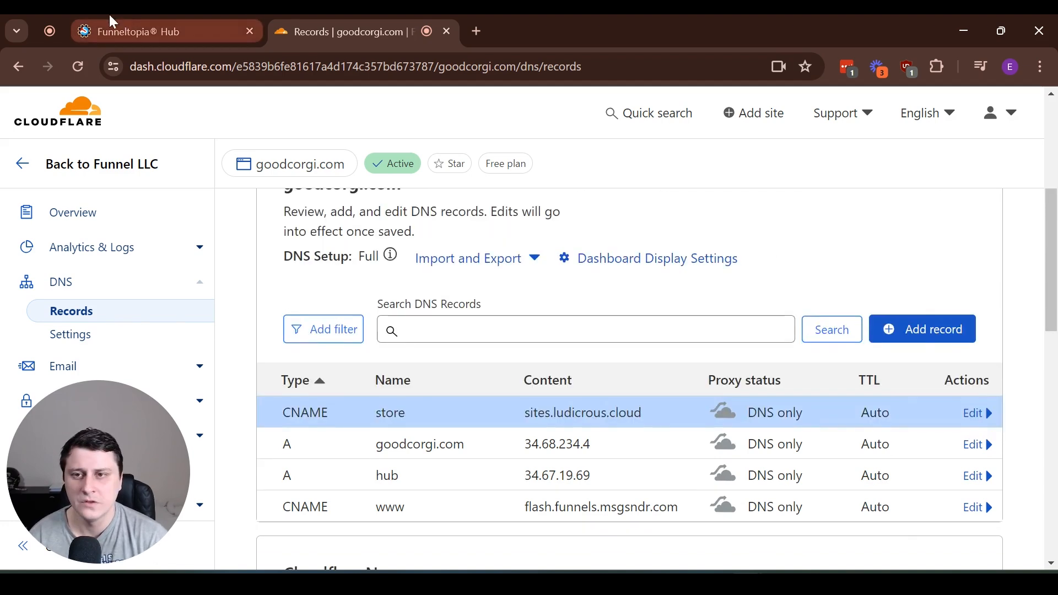
# Step: Switch back to Funneltopia and verify the DNS records for store.goodcorgi.com
pyautogui.click(127, 31)
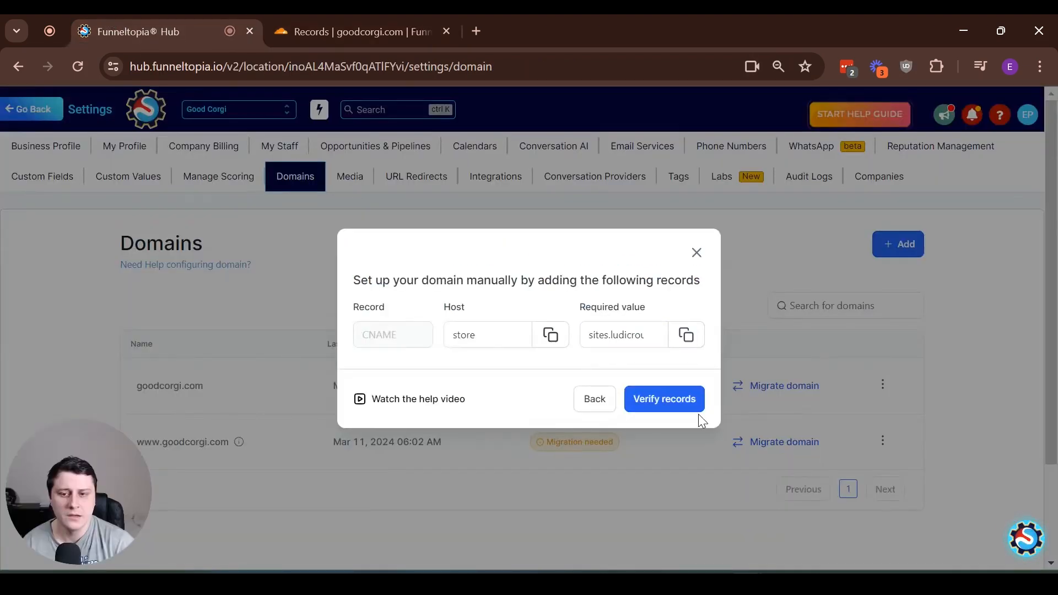
pyautogui.click(677, 406)
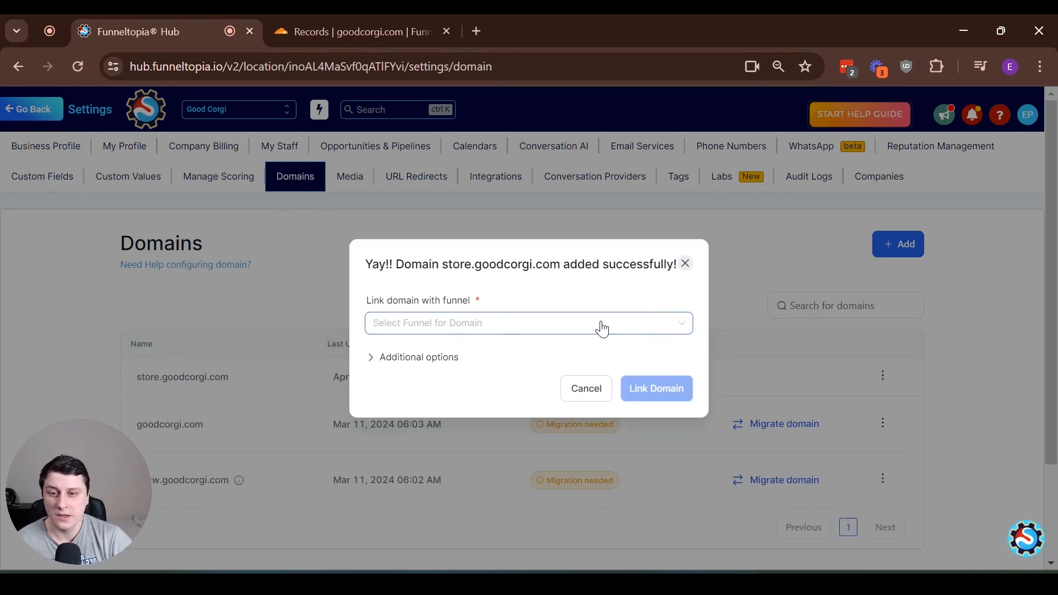
# Step: Review the funnel choices and additional options for linking the new domain, and close the dialog without linking
pyautogui.click(475, 331)
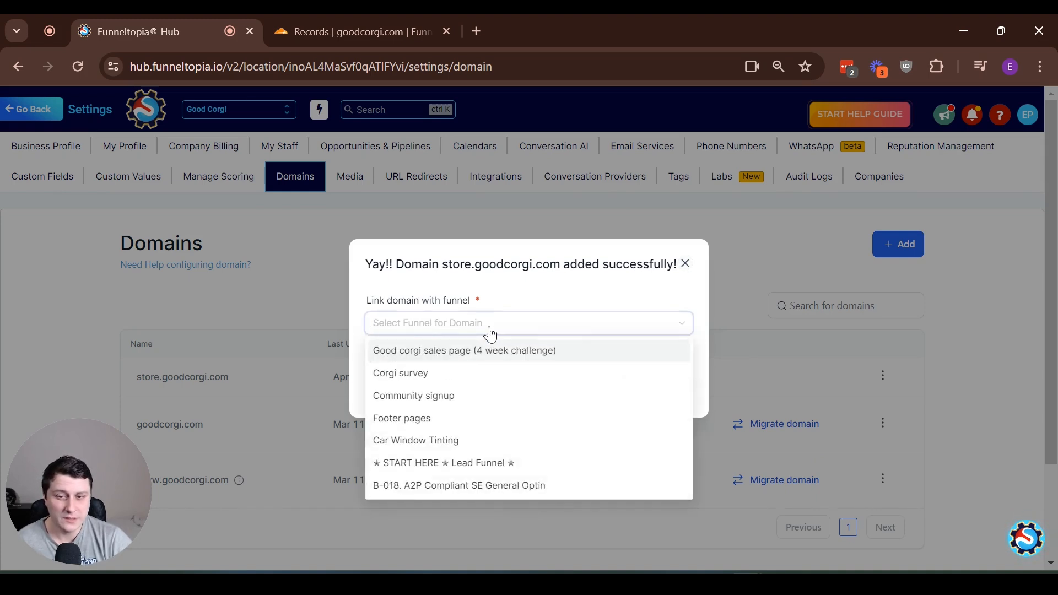
pyautogui.click(368, 285)
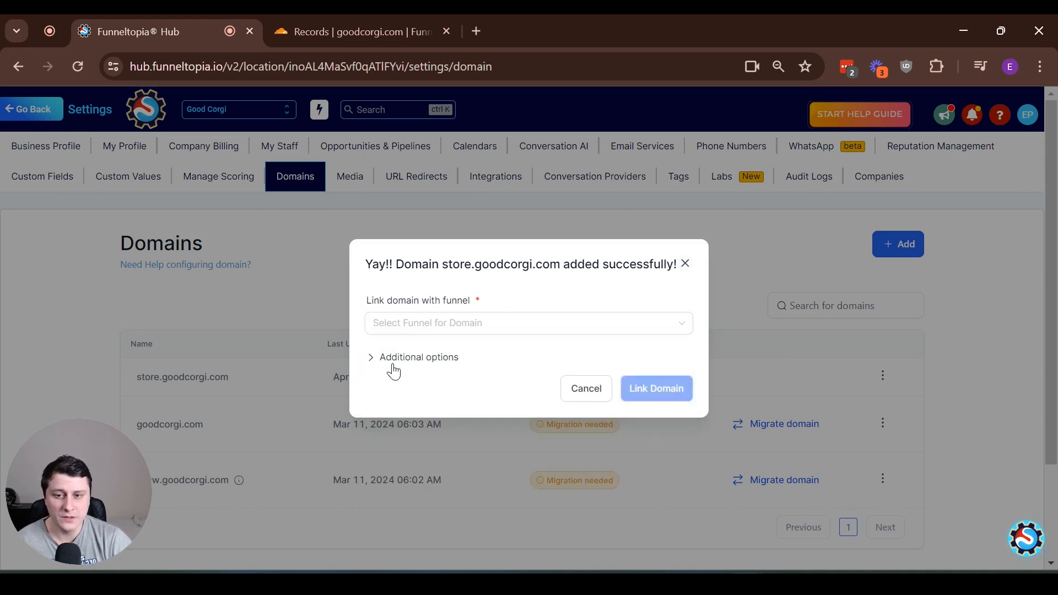
pyautogui.click(394, 359)
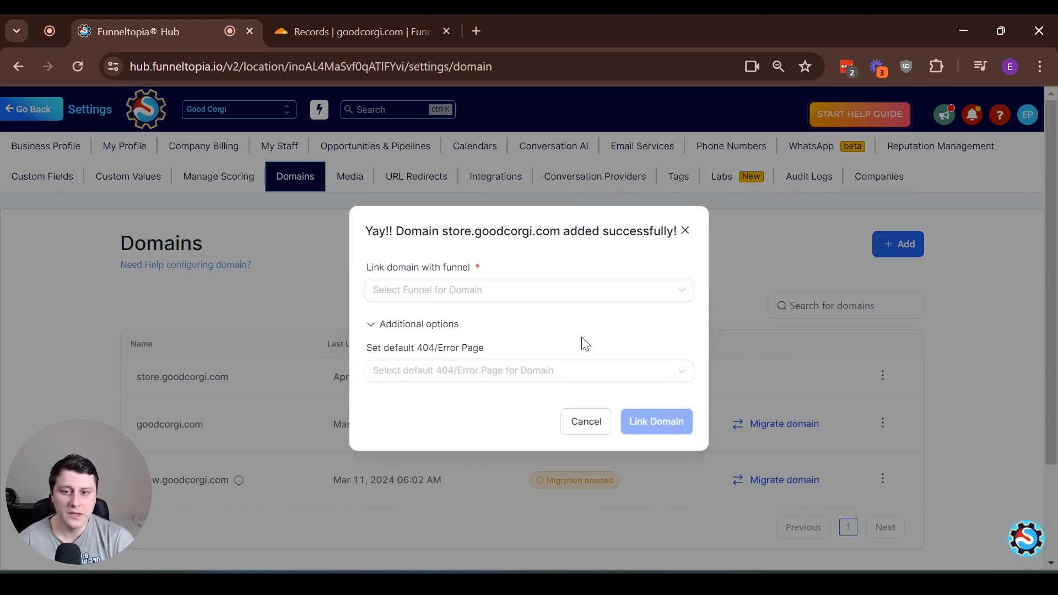
pyautogui.click(688, 232)
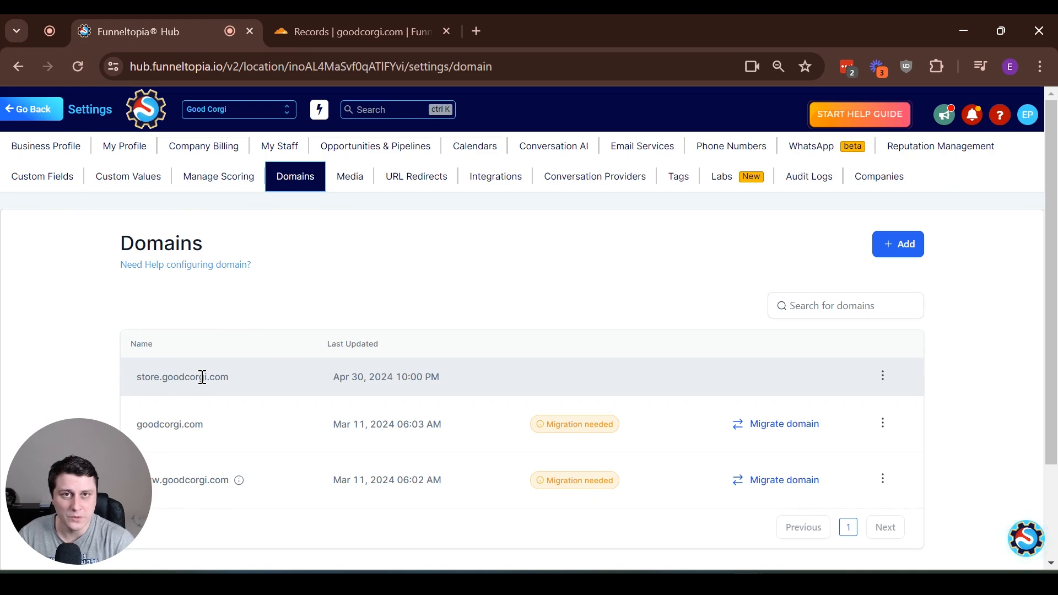
# Step: Open the Funneltopia support widget to view the available help options
pyautogui.tripleClick(202, 377)
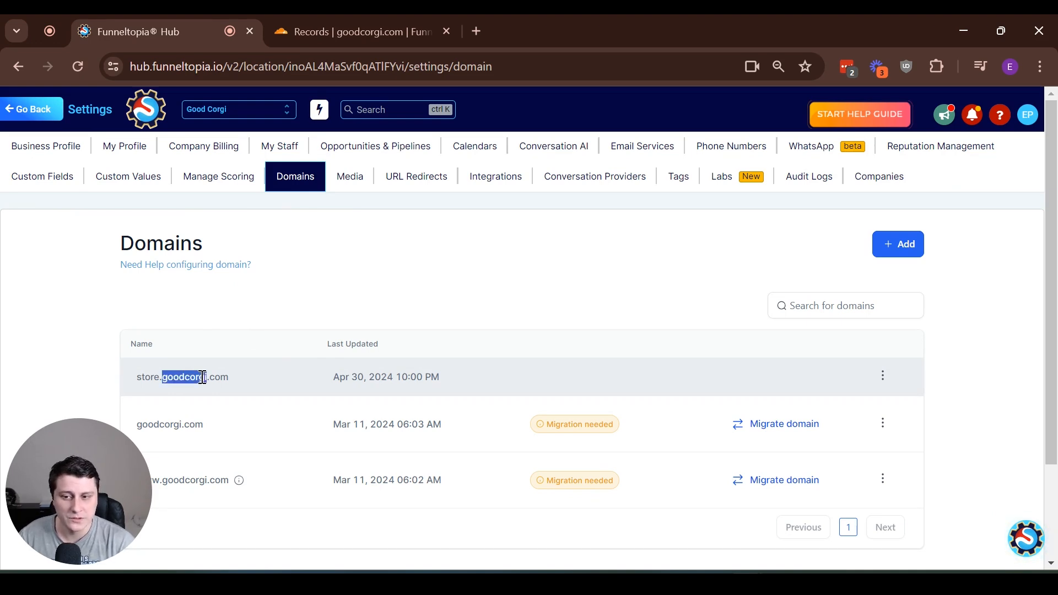
pyautogui.click(100, 305)
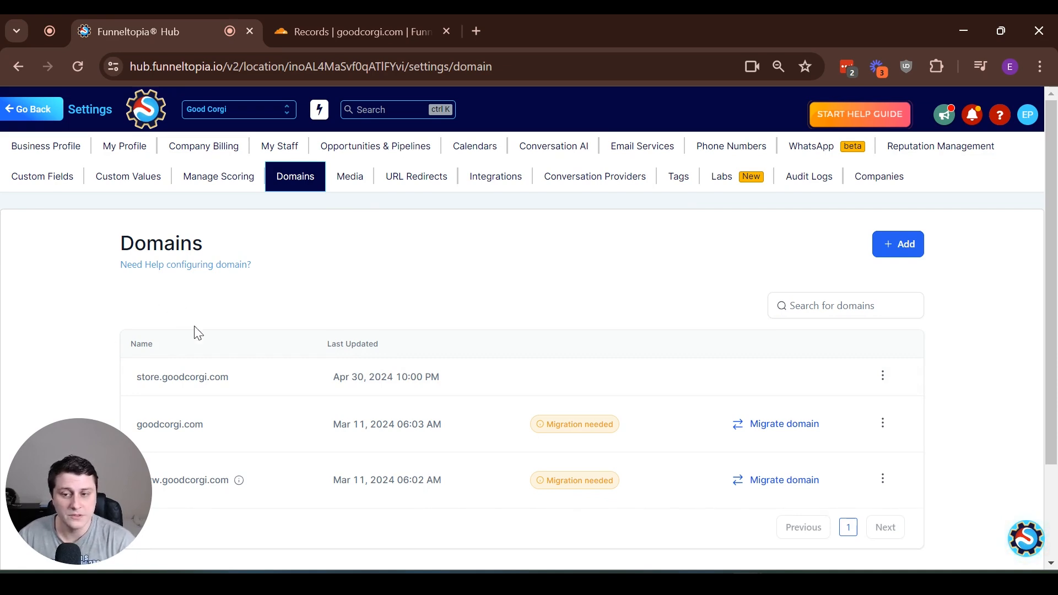
pyautogui.click(1026, 539)
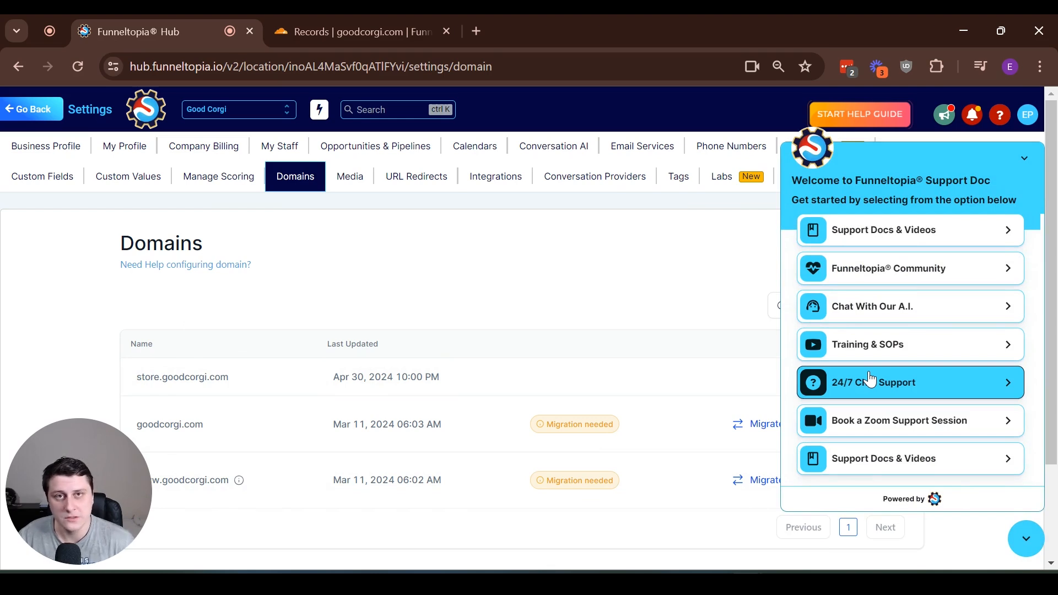